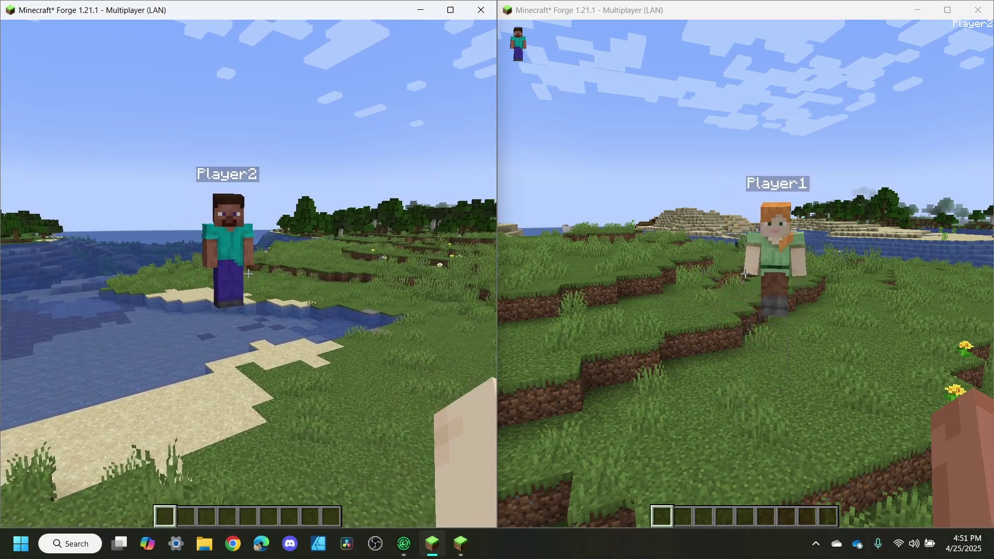
key(w)
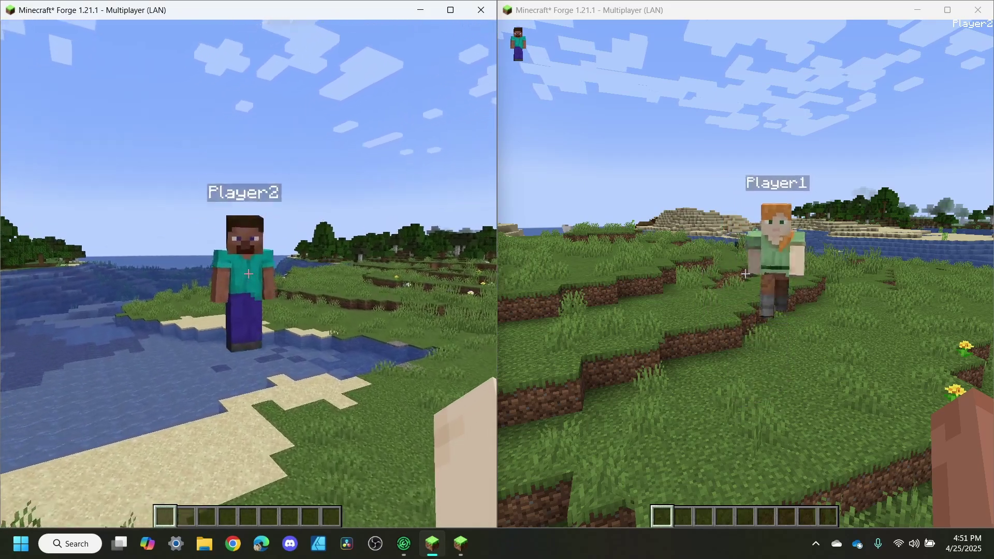
key(s)
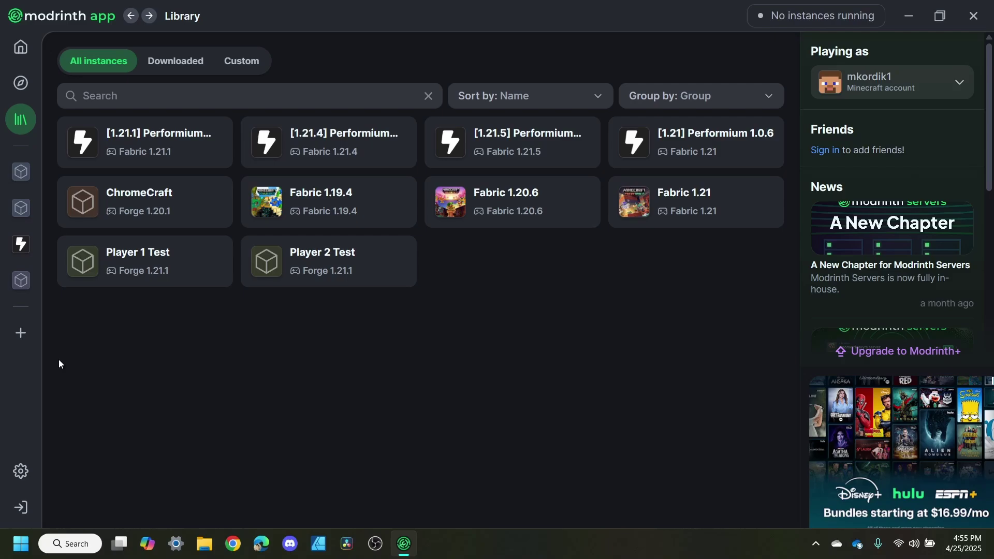
Step: Create a custom instance named Player 1 with the Forge loader and game version 1.21.1
click(16, 335)
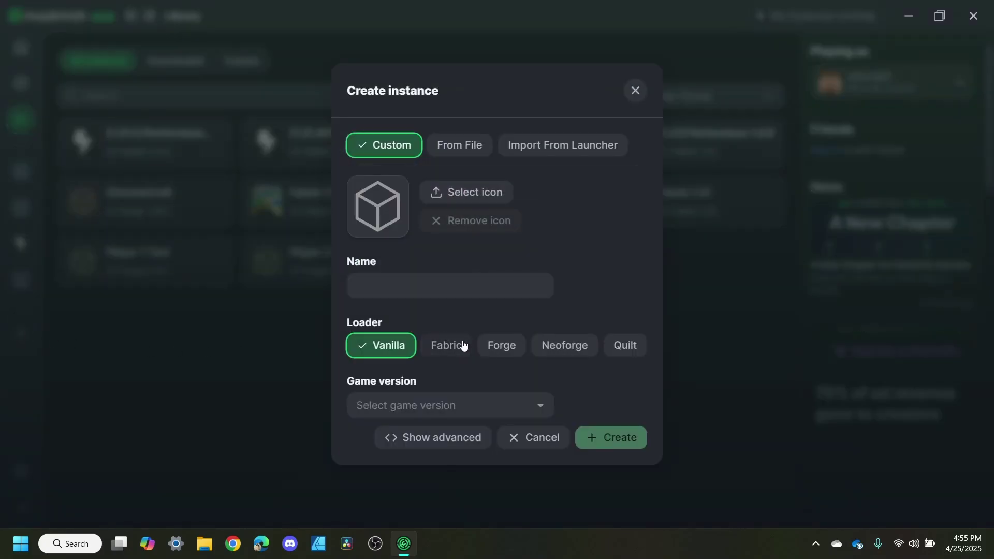
click(512, 347)
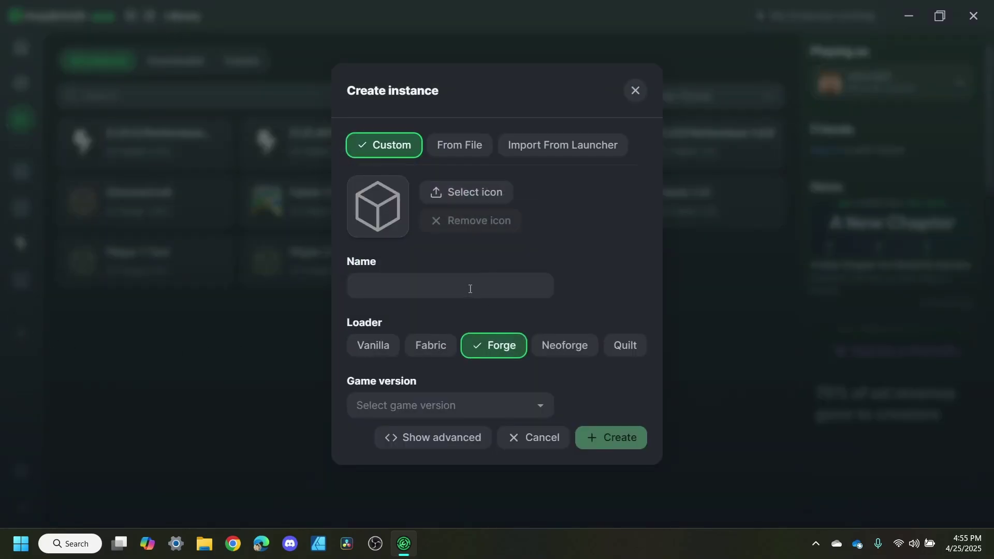
click(470, 288)
click(443, 332)
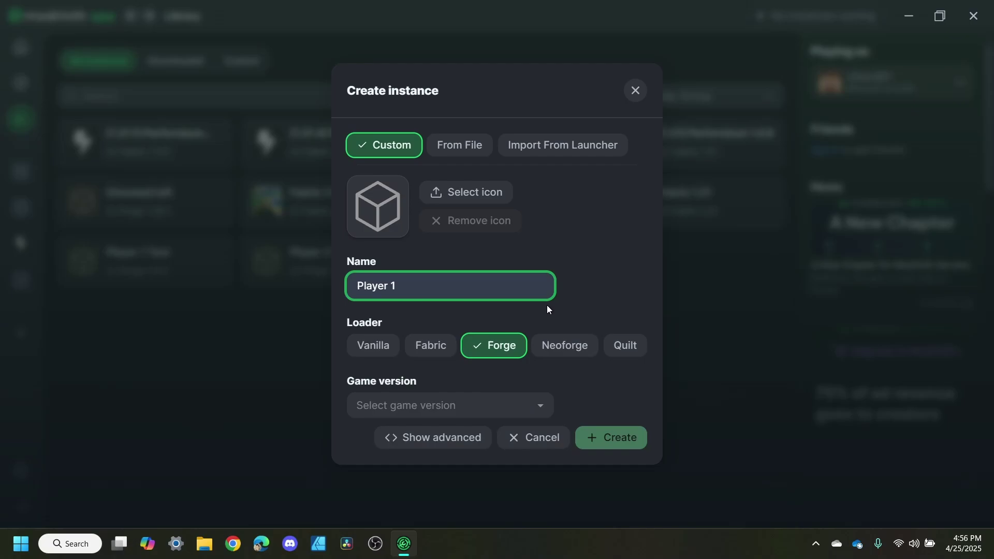
click(487, 406)
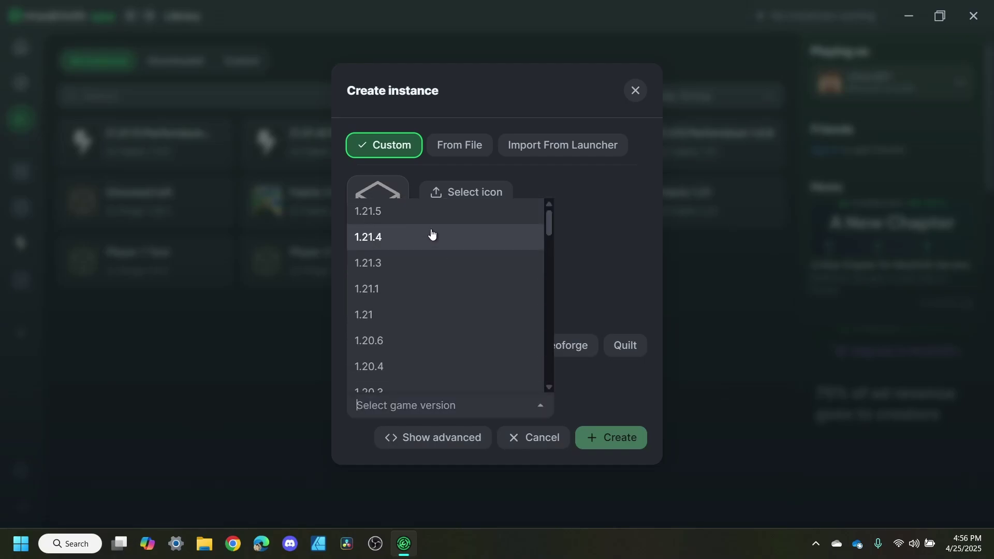
click(432, 290)
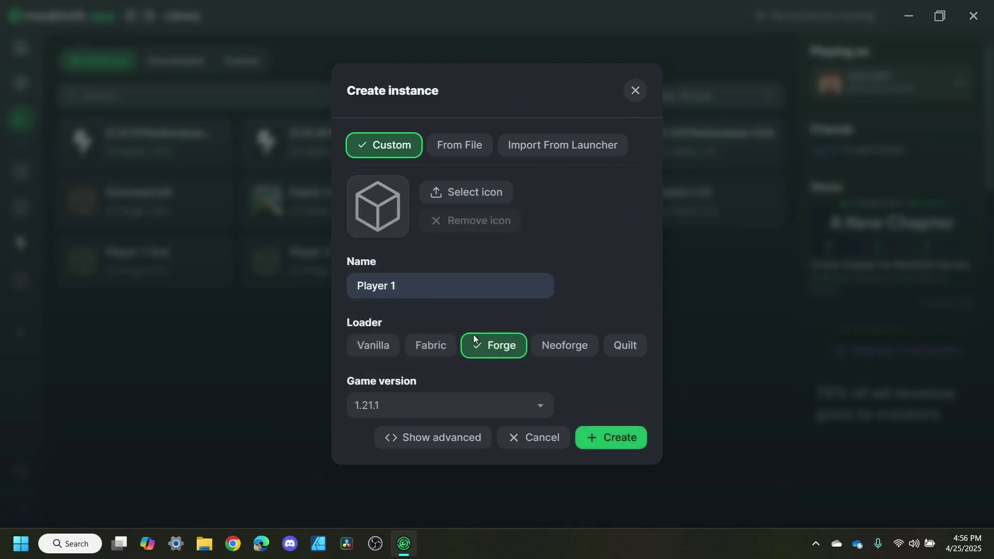
click(618, 439)
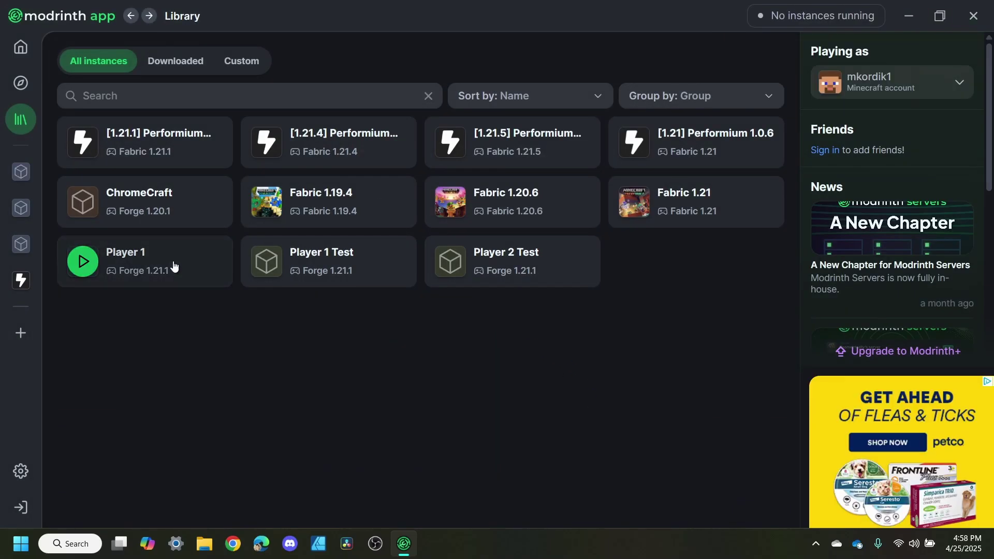
Step: Find the Controller Support Mod by Stereowalker, install it to the Player 1 instance and return to the instance's content
click(173, 264)
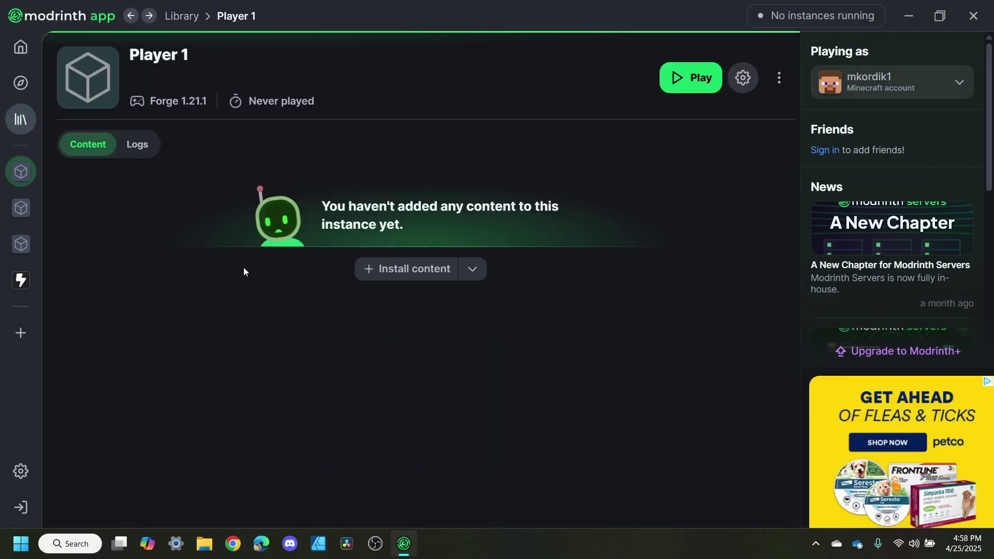
click(377, 268)
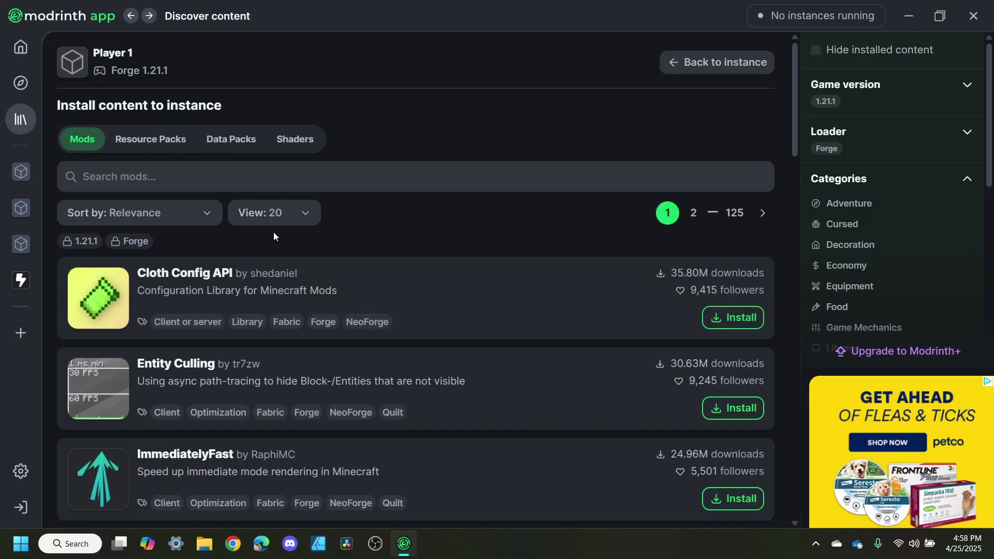
click(202, 178)
text(controll)
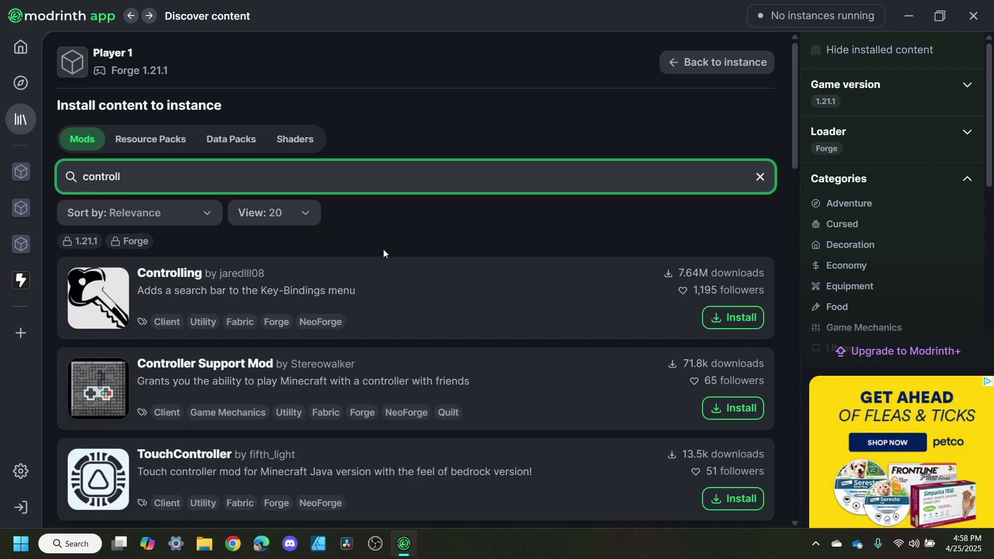
click(725, 412)
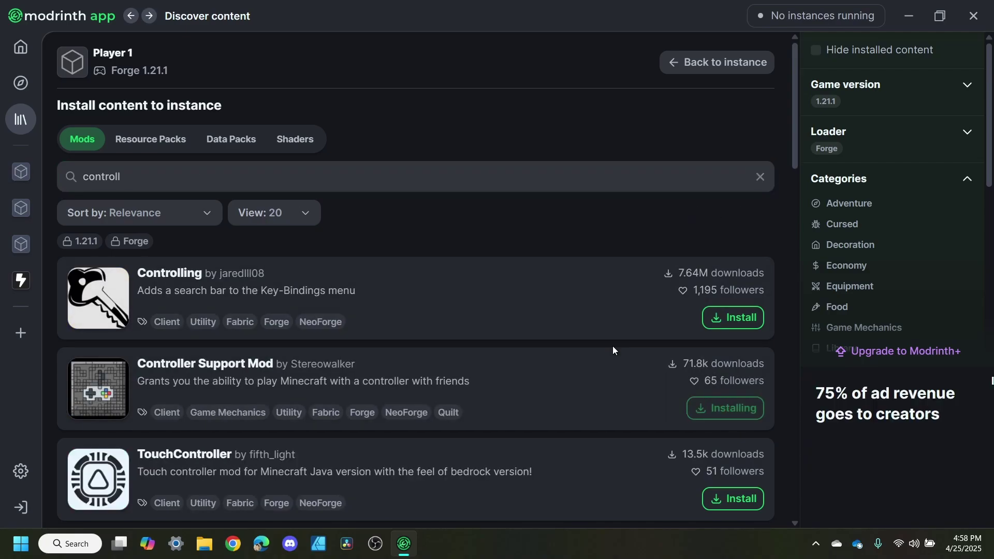
click(119, 53)
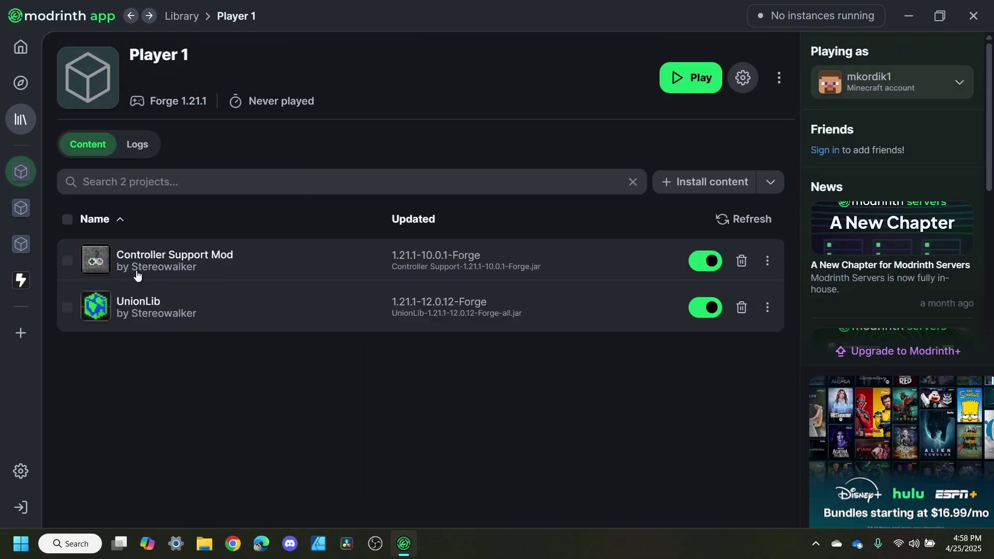
Step: Switch the Player 1 instance's UnionLib mod to version 1.21.1-12.0.7-Forge and return to the instance
click(150, 306)
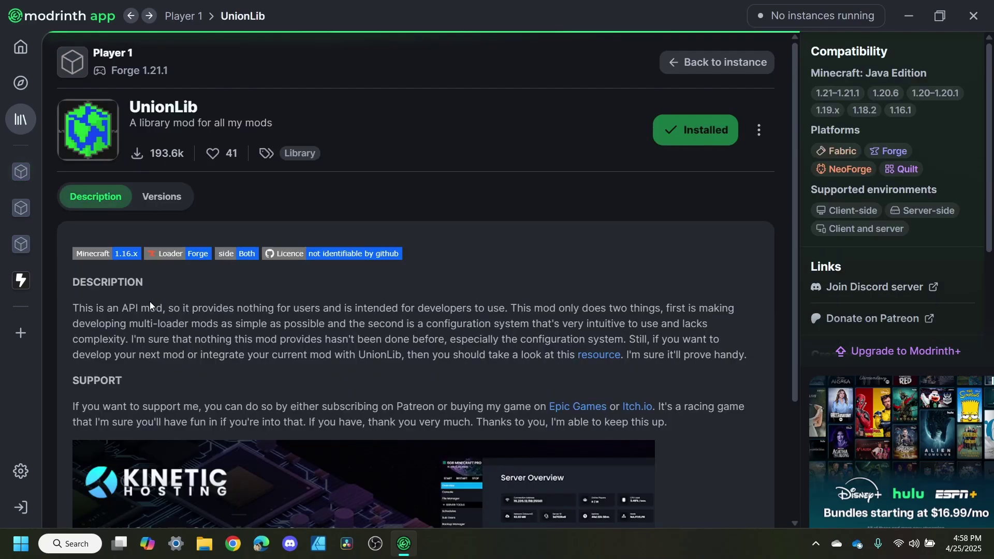
click(171, 205)
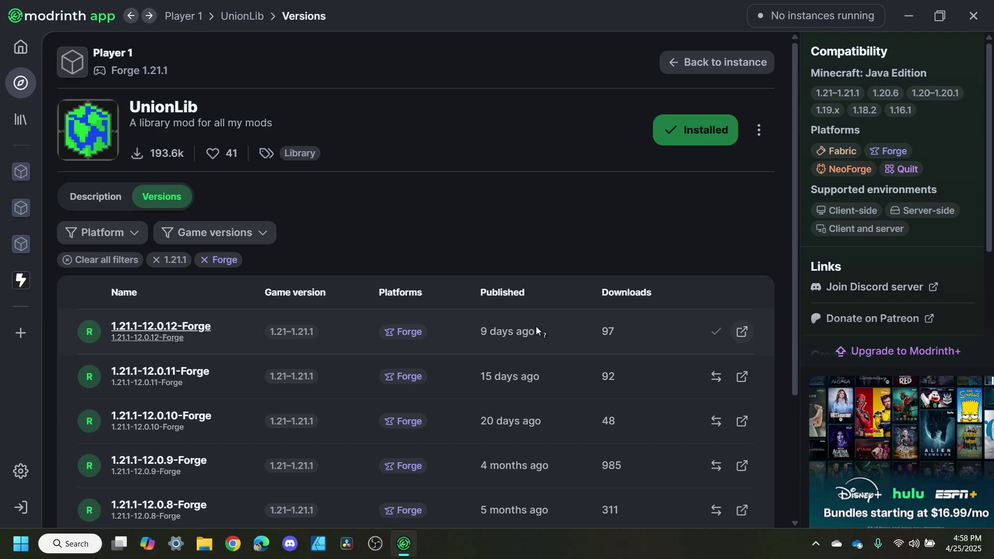
scroll(536, 331, down, 3)
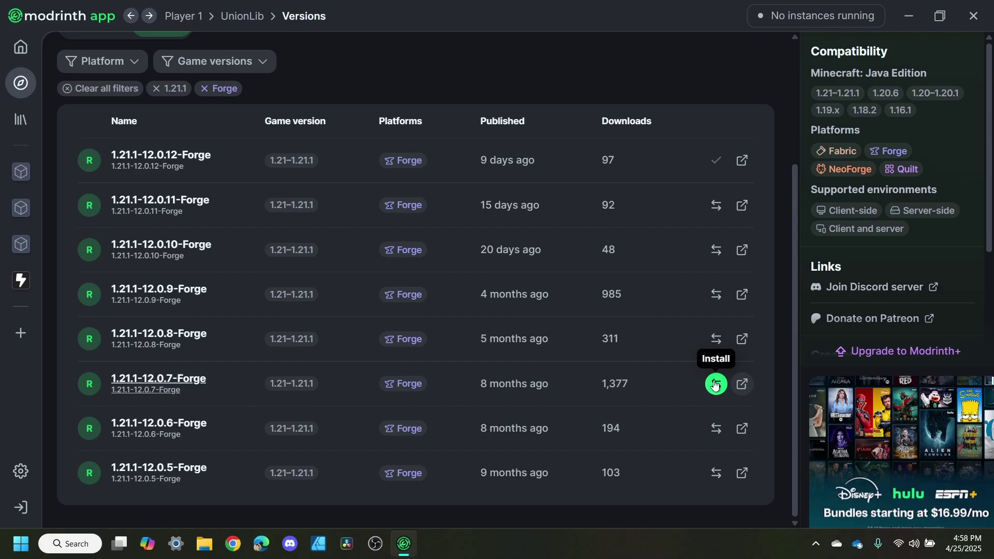
click(188, 18)
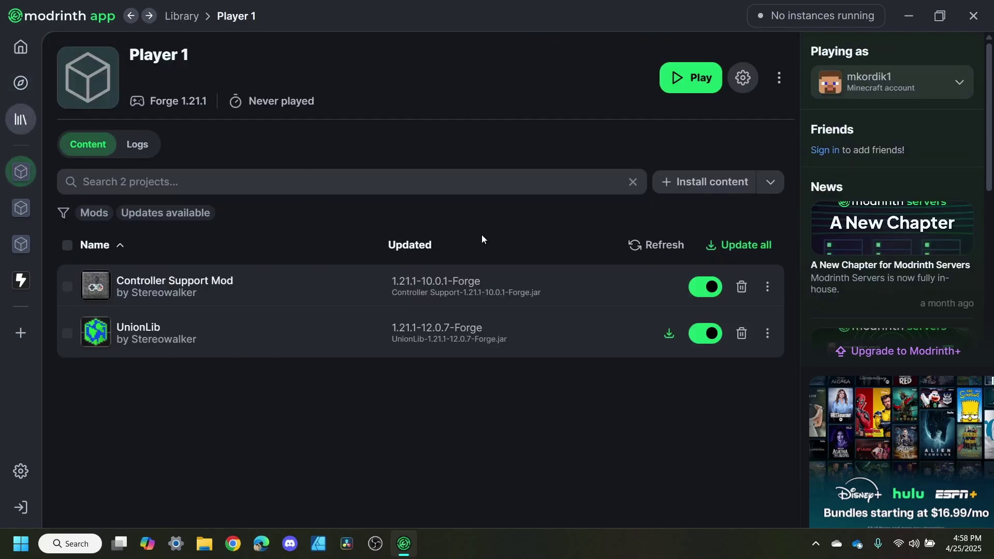
Step: Search the mods for "in g" and add In-Game Account Switcher to the instance alongside the controller mod
click(695, 190)
click(312, 181)
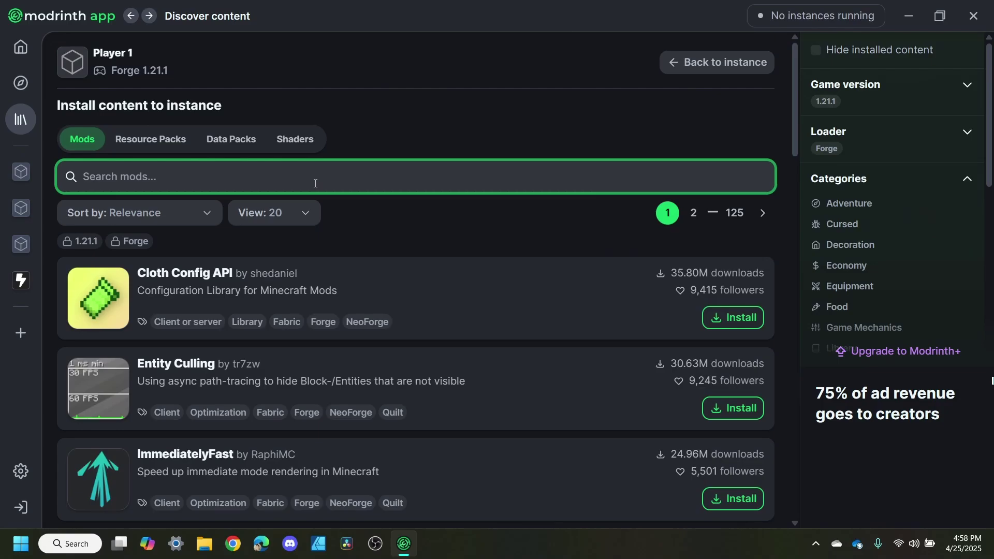
text(in g)
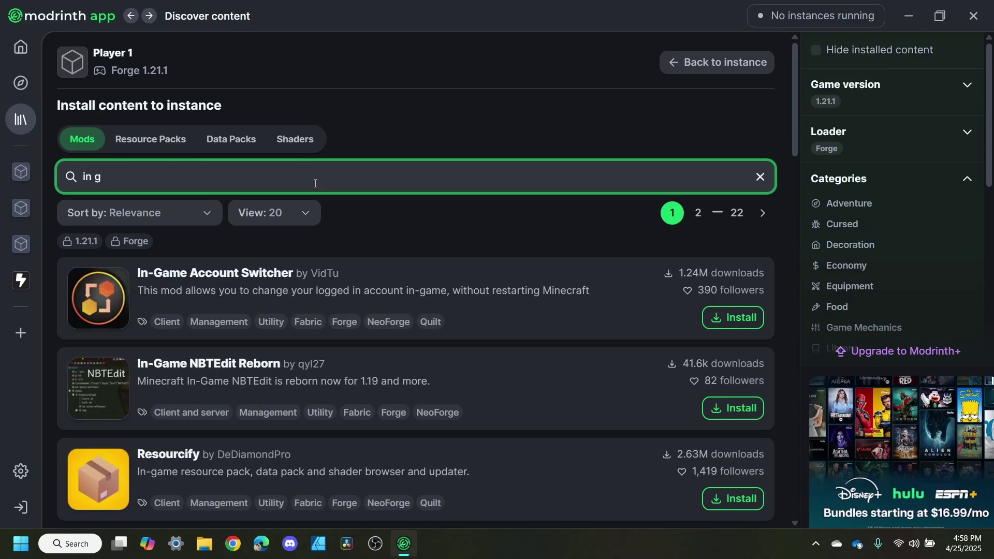
click(728, 318)
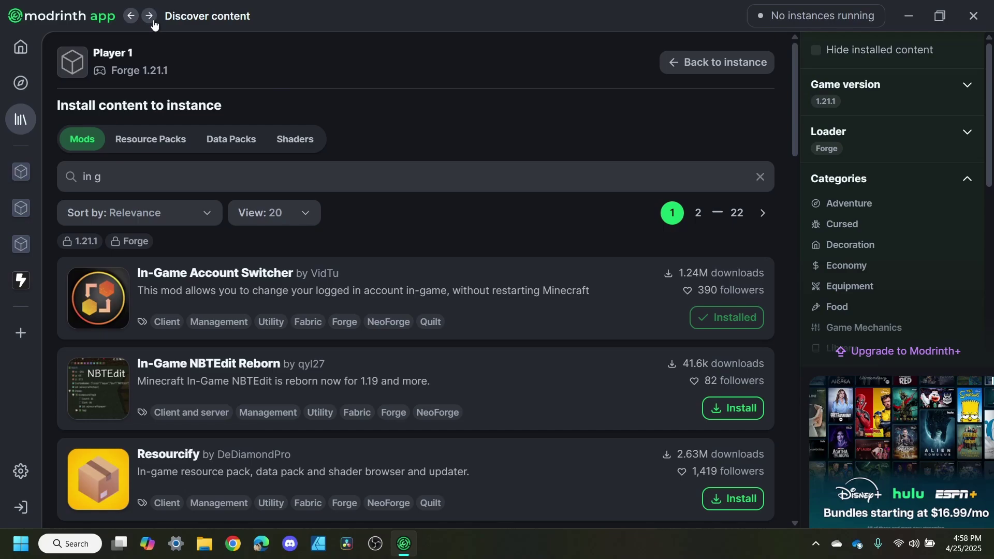
click(115, 54)
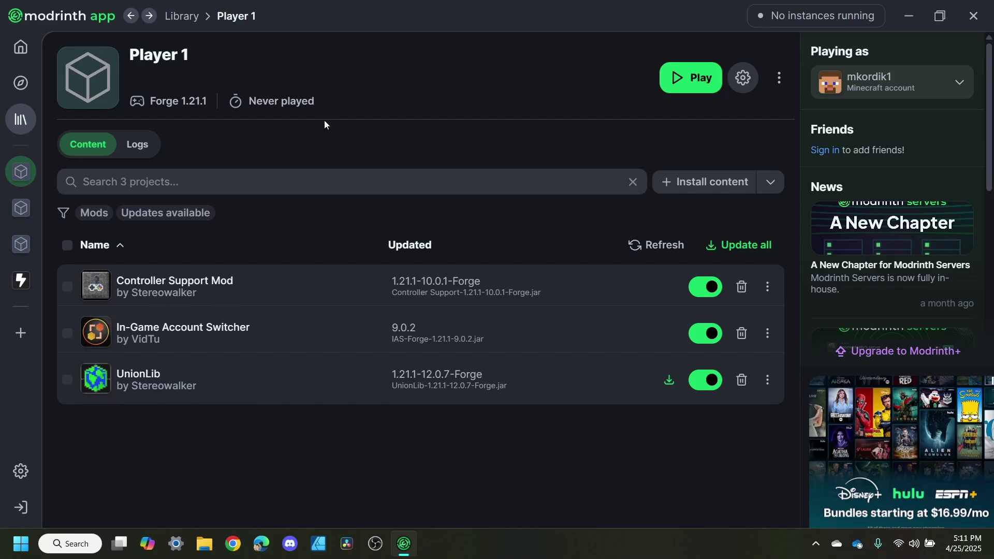
Step: Rename the Player 1 instance as Player 2 and return to the library
click(743, 78)
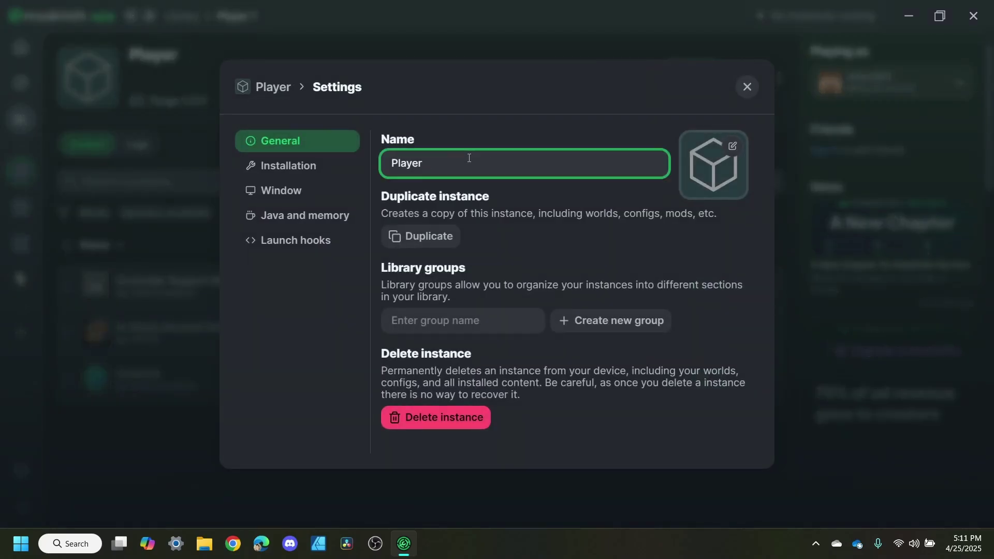
click(736, 94)
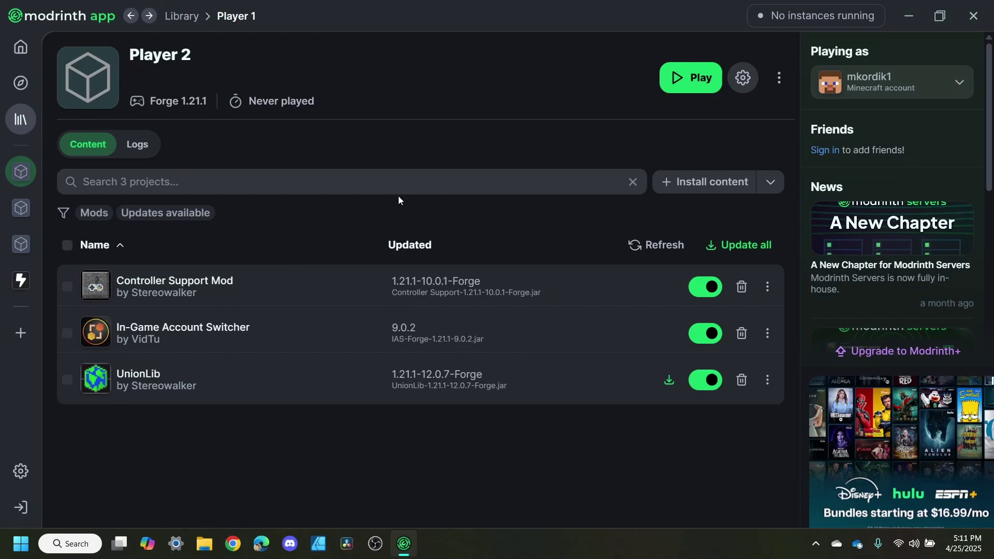
click(182, 17)
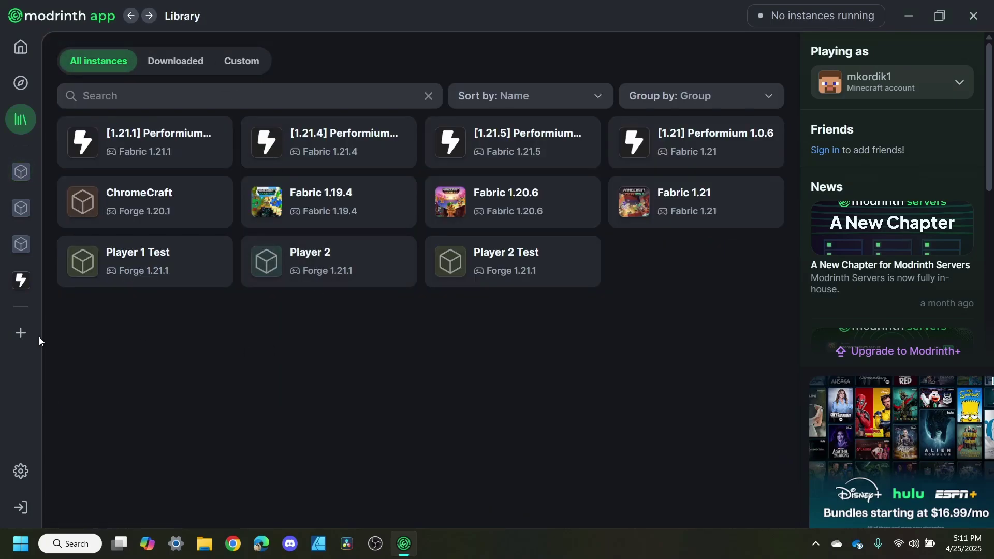
Step: Create another custom Forge instance for game version 1.21.1, named Player 1
click(20, 334)
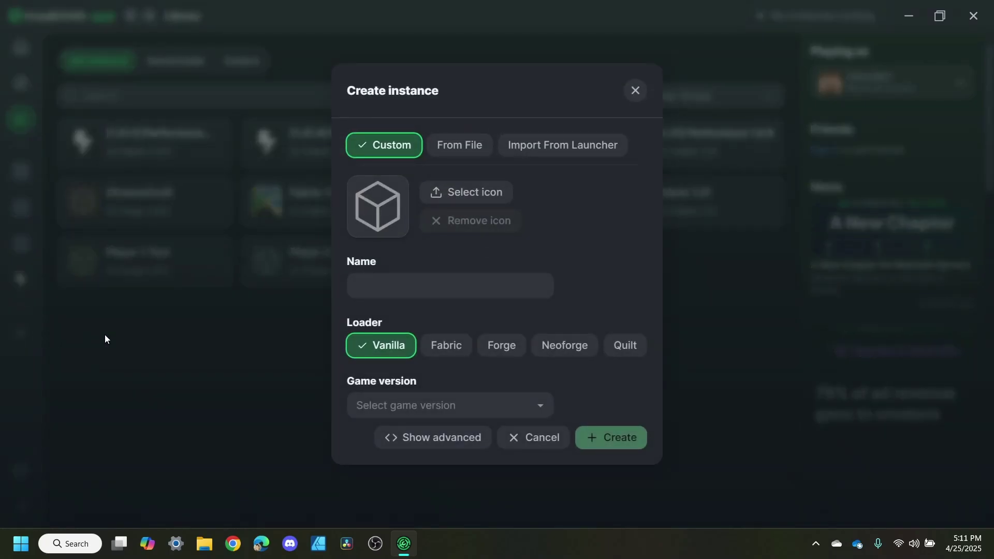
click(504, 347)
click(446, 284)
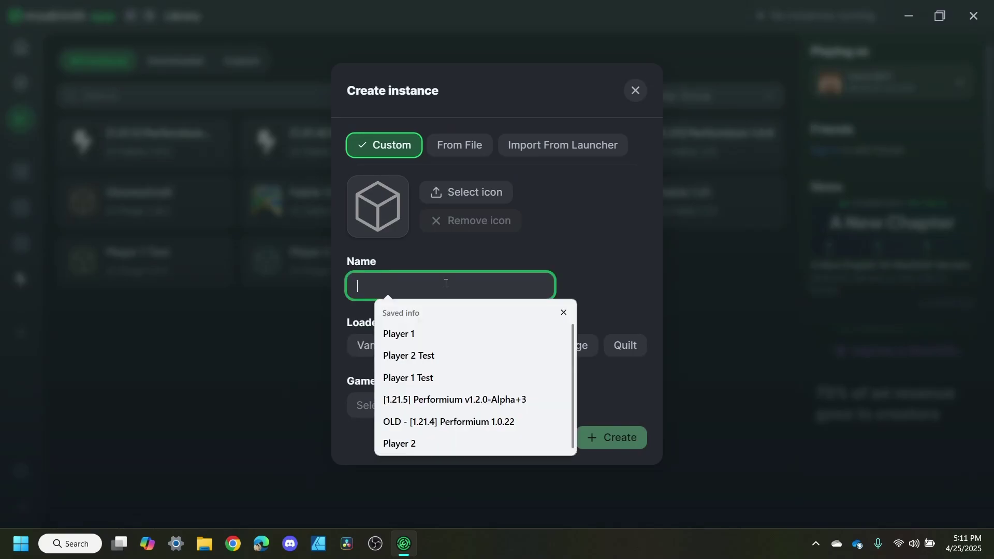
click(416, 334)
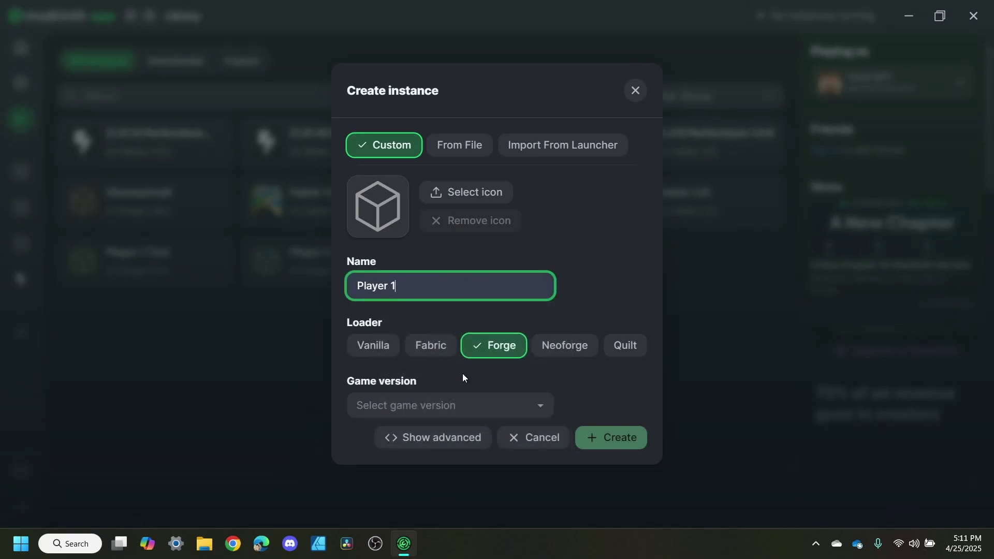
click(476, 410)
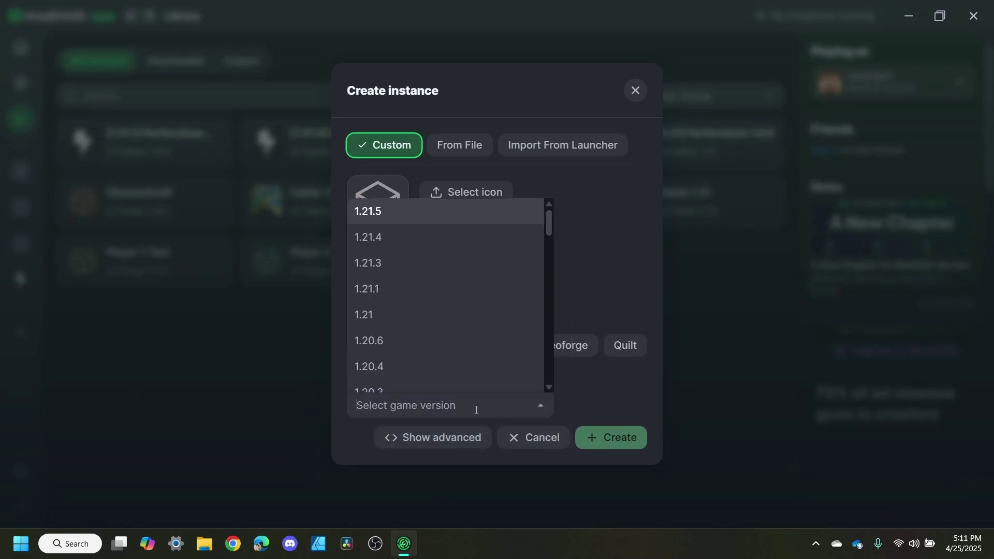
click(422, 298)
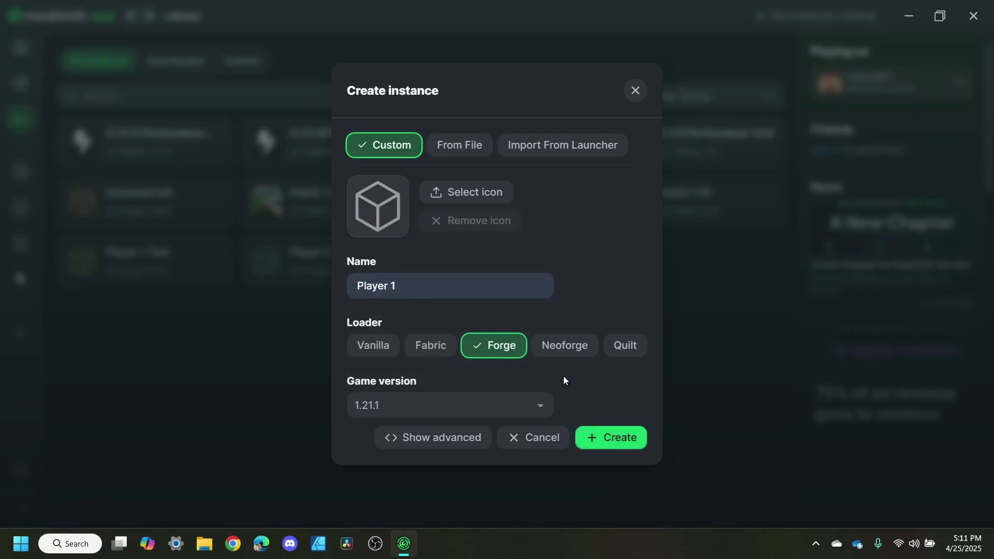
click(617, 442)
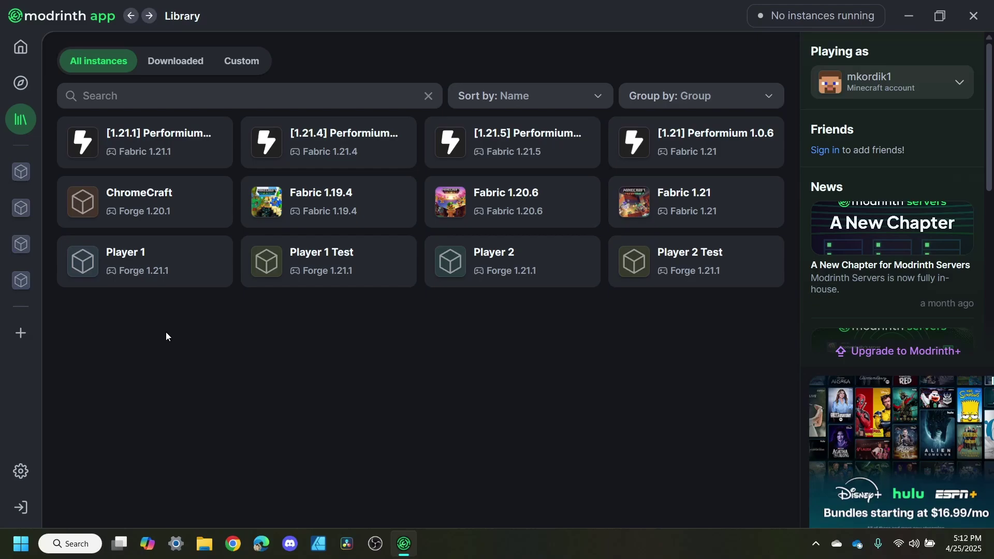
Step: Install the In-Game Account Switcher mod to the new Player 1 instance and return to its content list
mouse_move(166, 284)
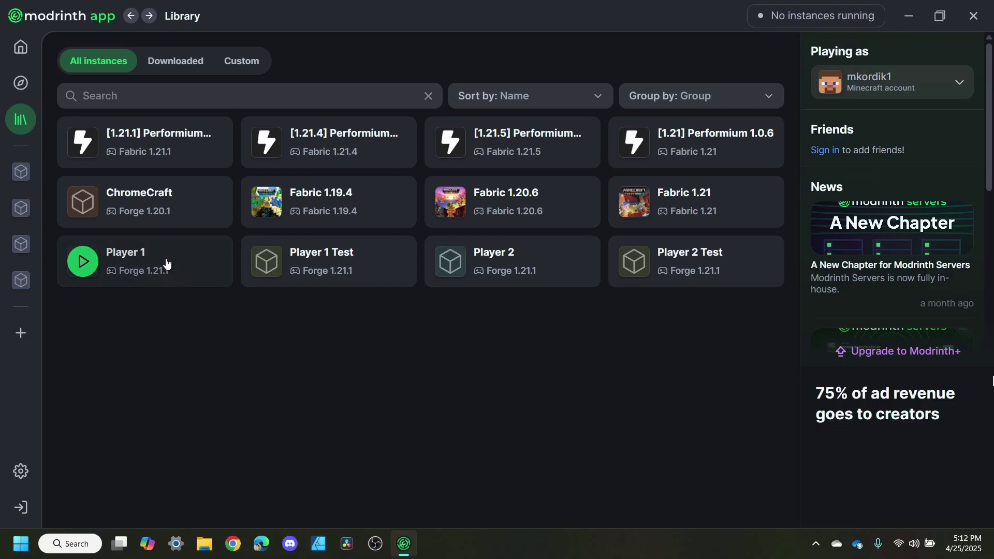
click(166, 263)
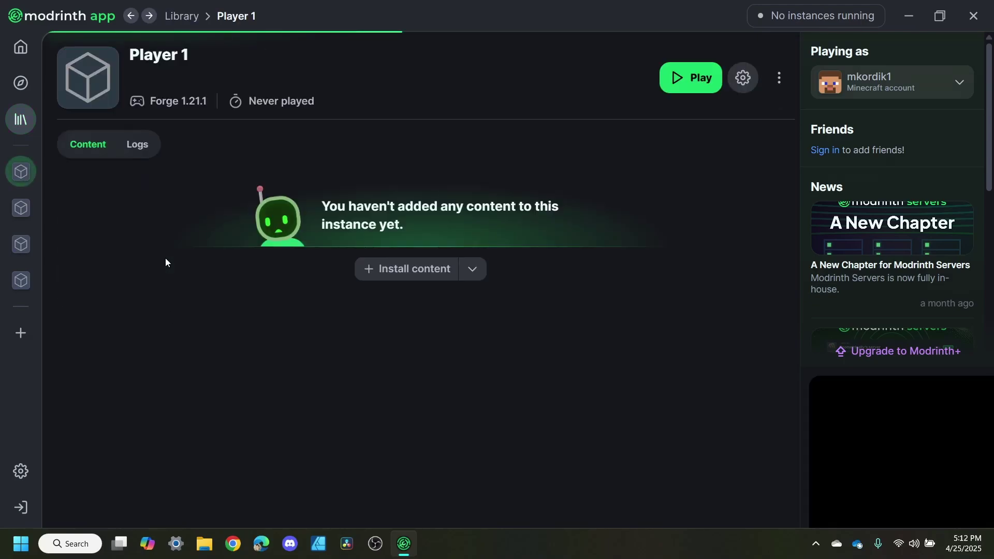
click(413, 269)
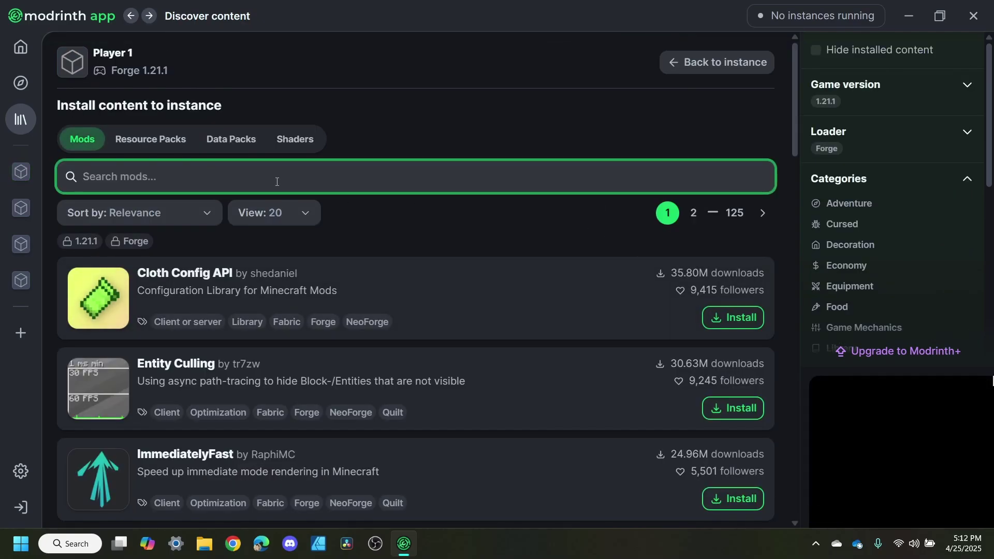
text(in g)
click(712, 318)
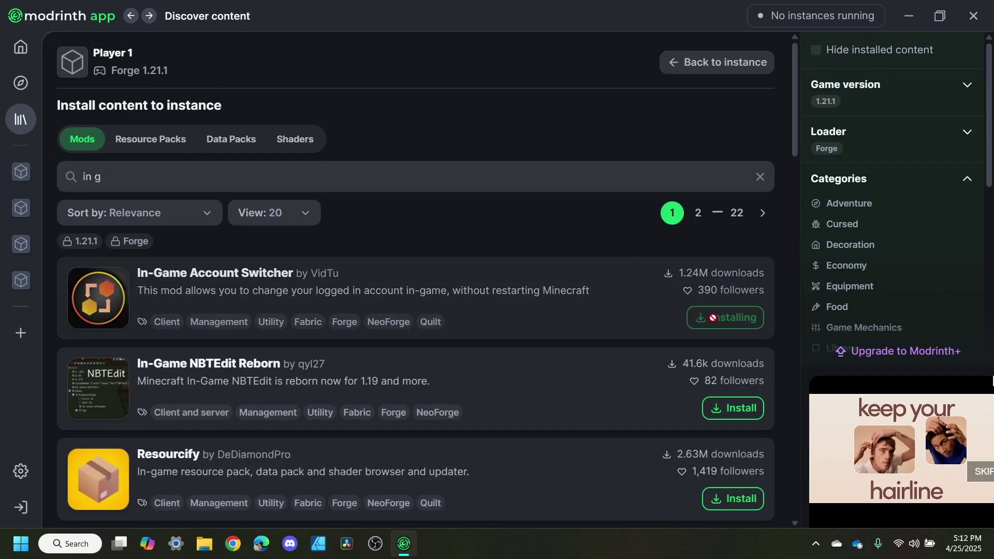
click(136, 58)
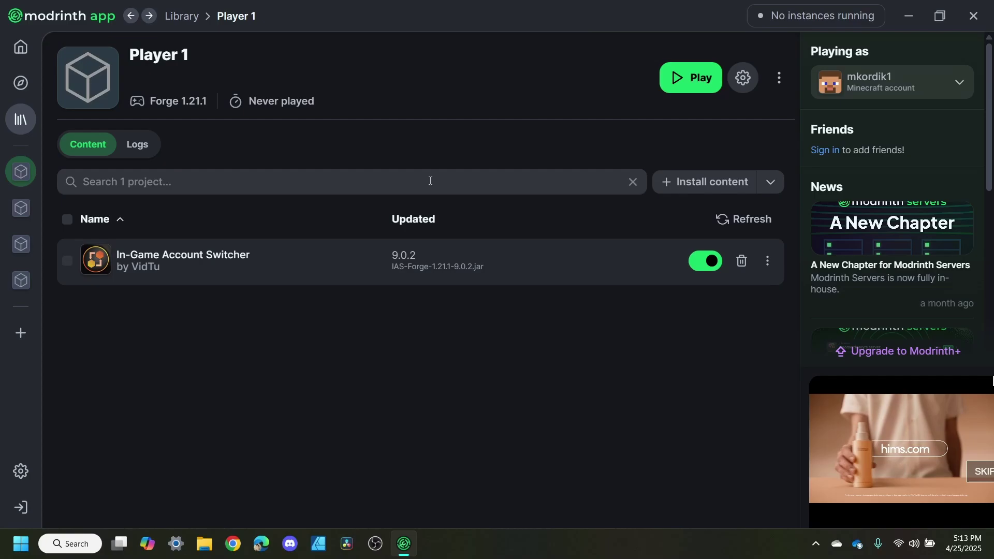
Step: Return to the instance library and arrange the two running Minecraft windows side by side, each filling half the screen
click(182, 16)
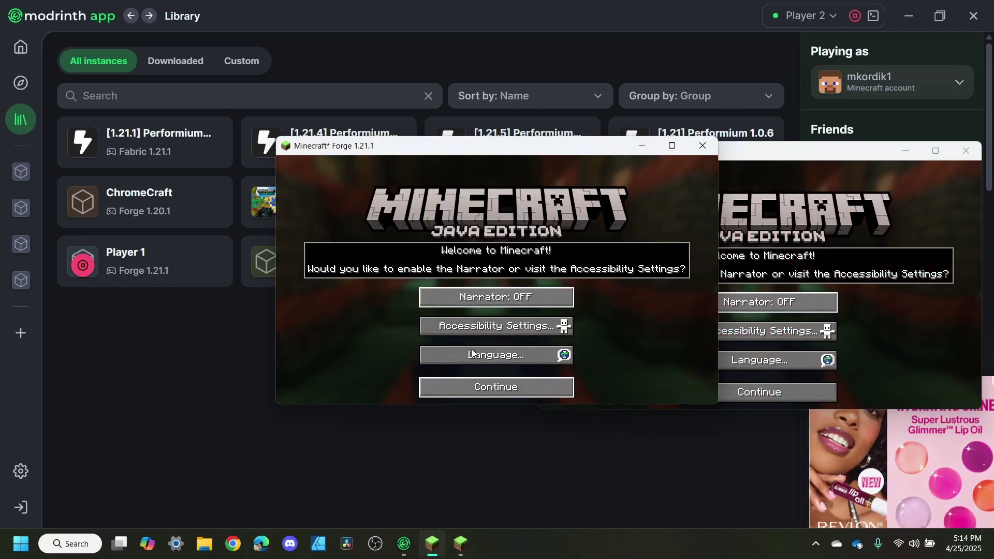
drag(538, 151, 392, 155)
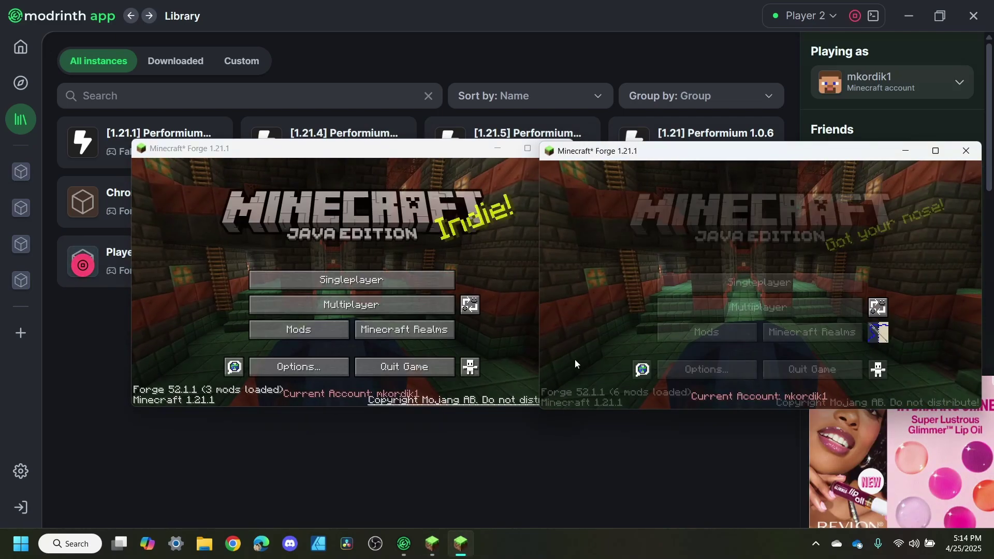
key(super+Left)
key(Return)
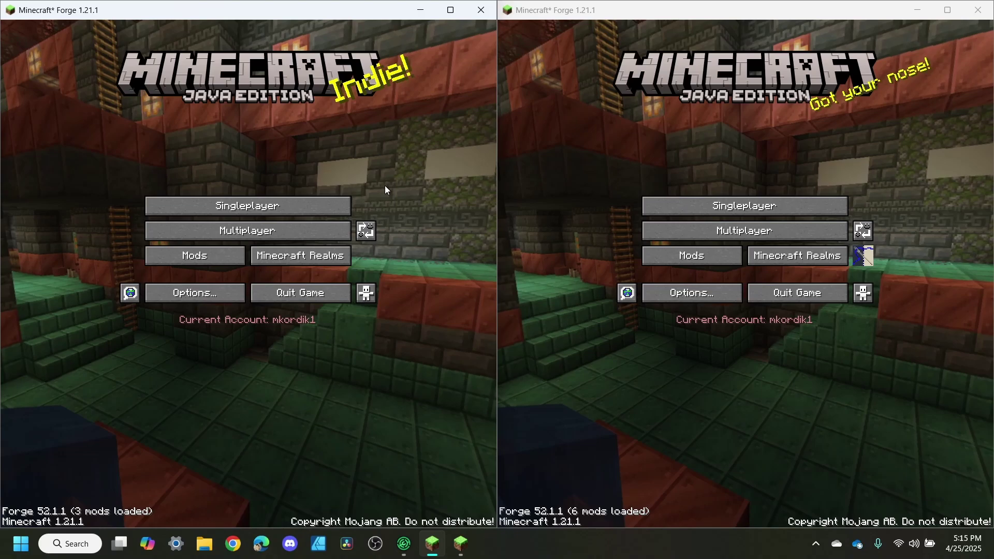
Step: Add an offline account with the nick Player1 in the first game's account switcher and return to its title screen
click(365, 230)
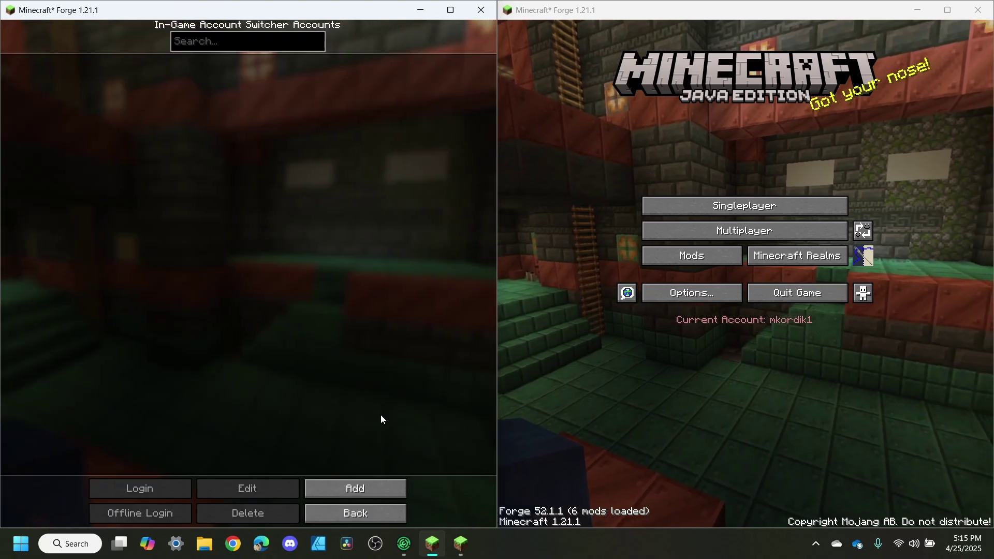
click(355, 488)
click(261, 283)
text(Player1)
click(234, 306)
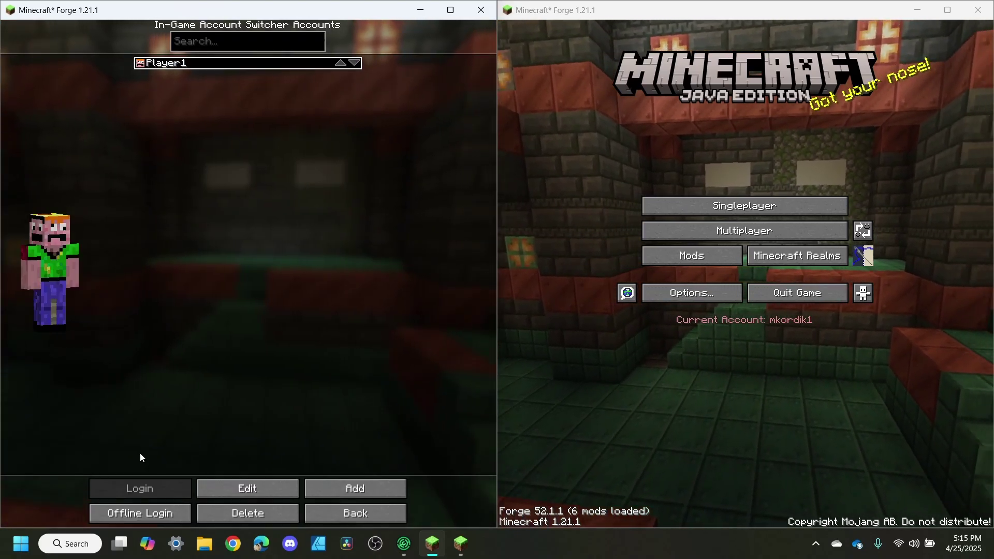
click(355, 513)
Step: Add an offline account with the nick Player2 in the second game's account switcher and return to its title screen
click(863, 230)
click(851, 488)
click(743, 281)
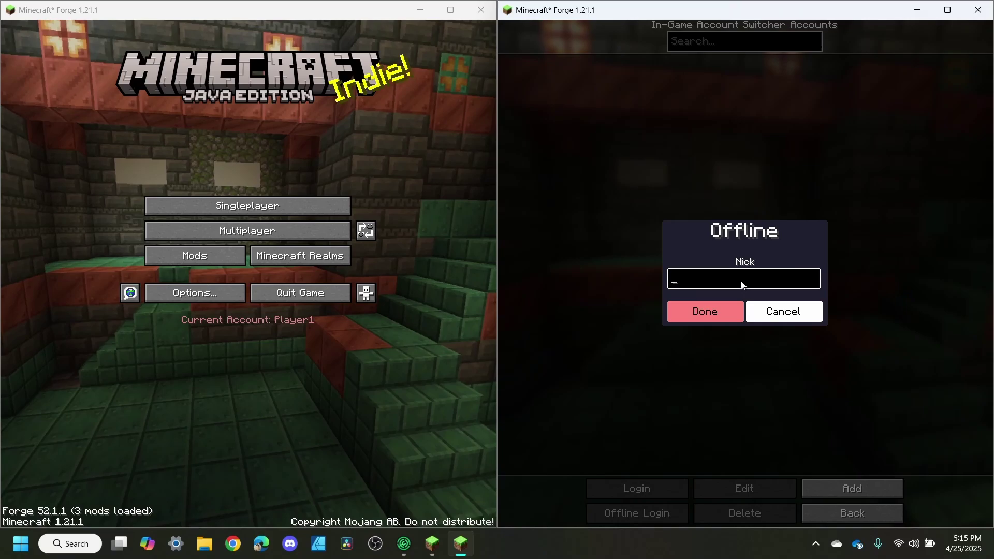
text(Player2)
key(Return)
key(Escape)
click(353, 165)
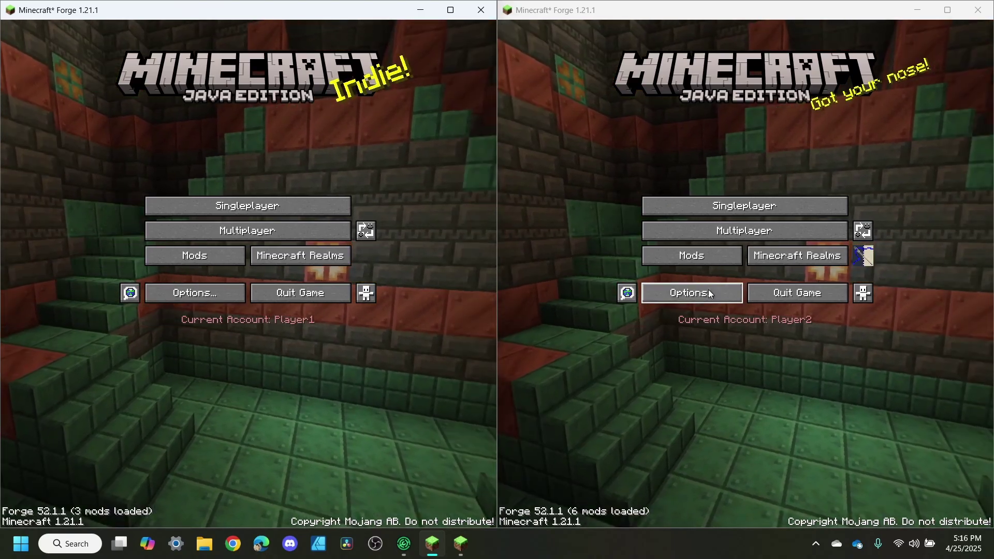
Step: Open the controller settings in Player2's game and minimize the BetterJoy window
click(708, 293)
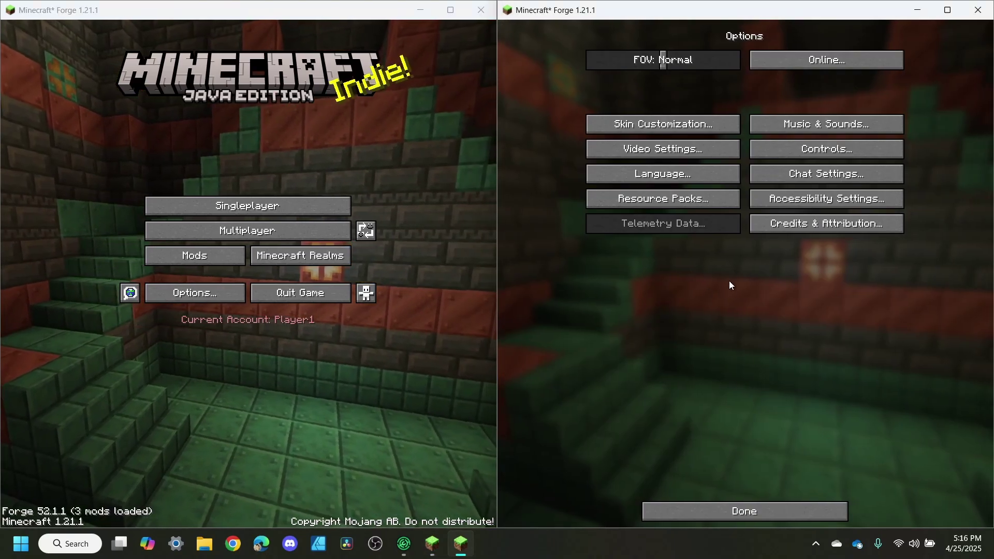
click(802, 147)
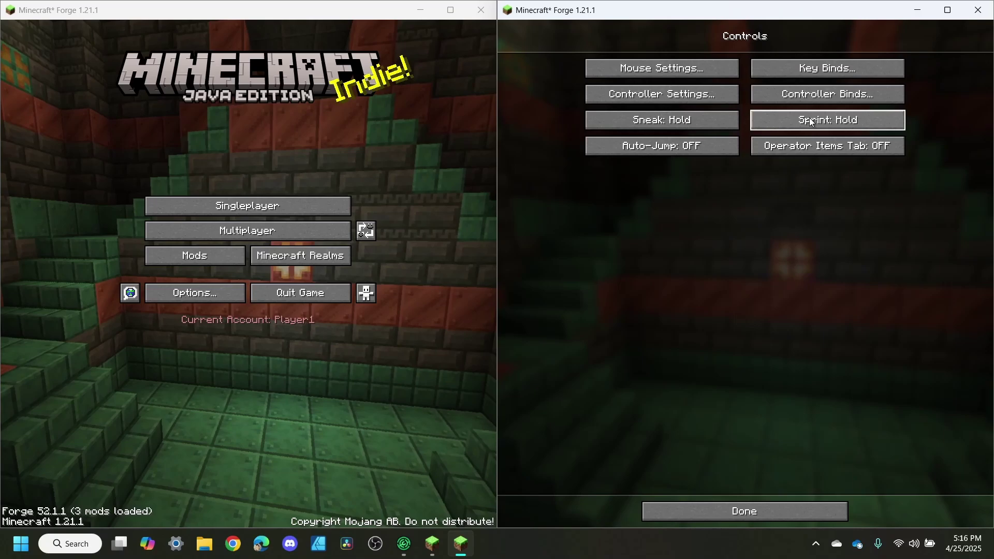
click(711, 96)
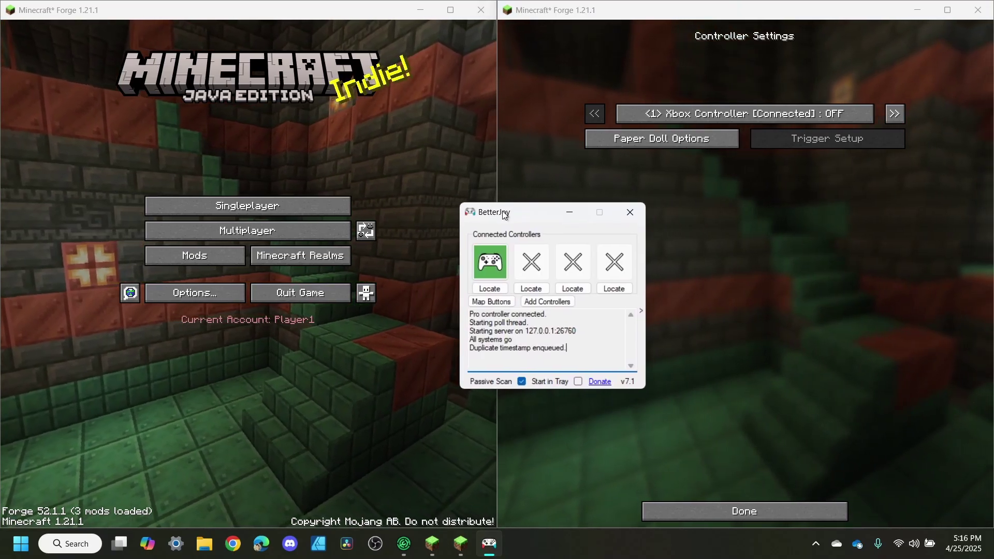
drag(505, 214, 506, 215)
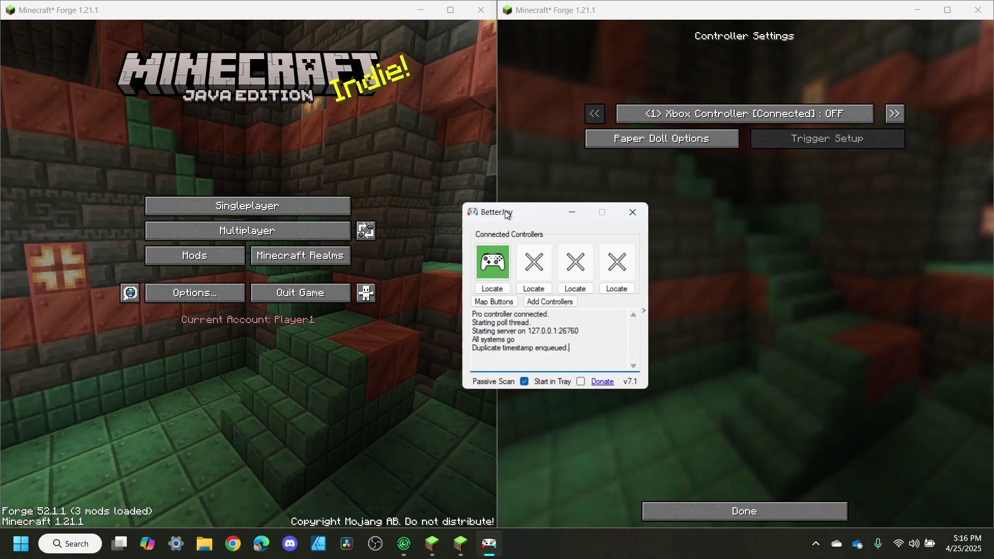
click(572, 212)
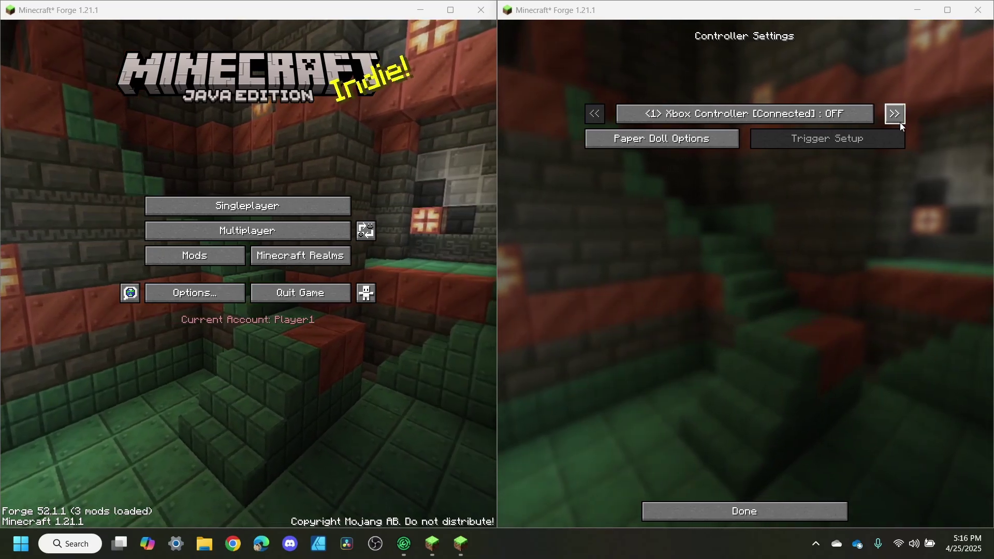
Step: Look through the connected controllers, turn on Xbox Controller for Player2's game, and return to the title screen
click(899, 119)
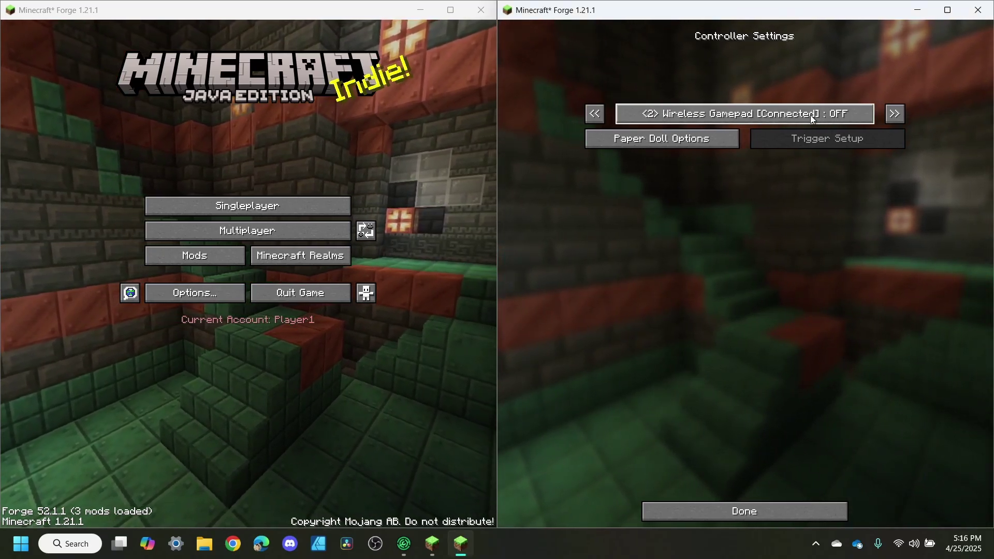
click(595, 113)
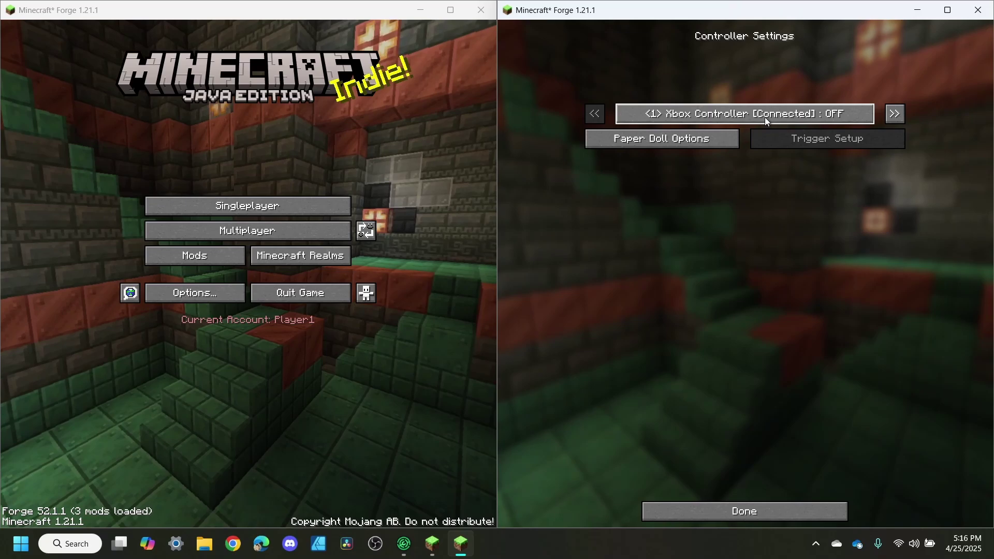
click(799, 113)
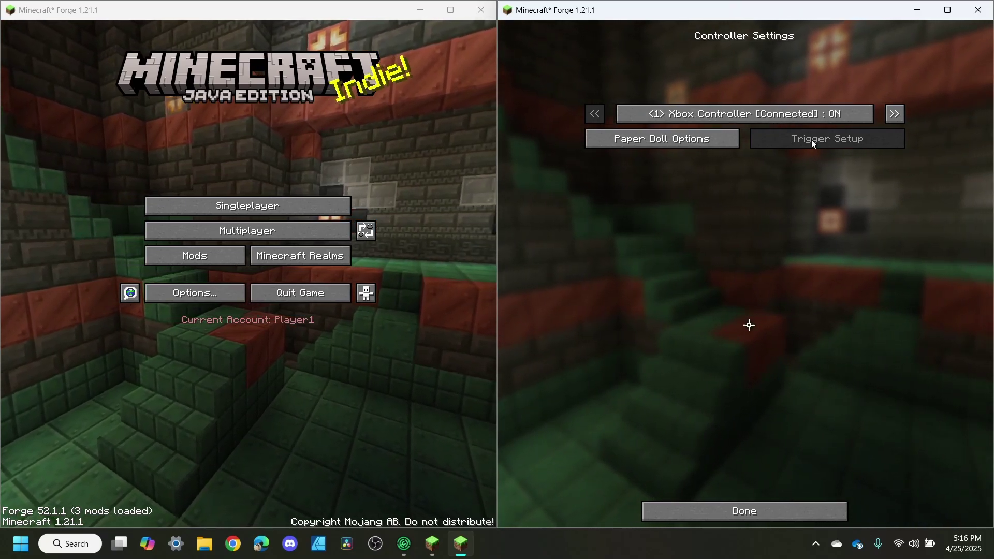
click(802, 510)
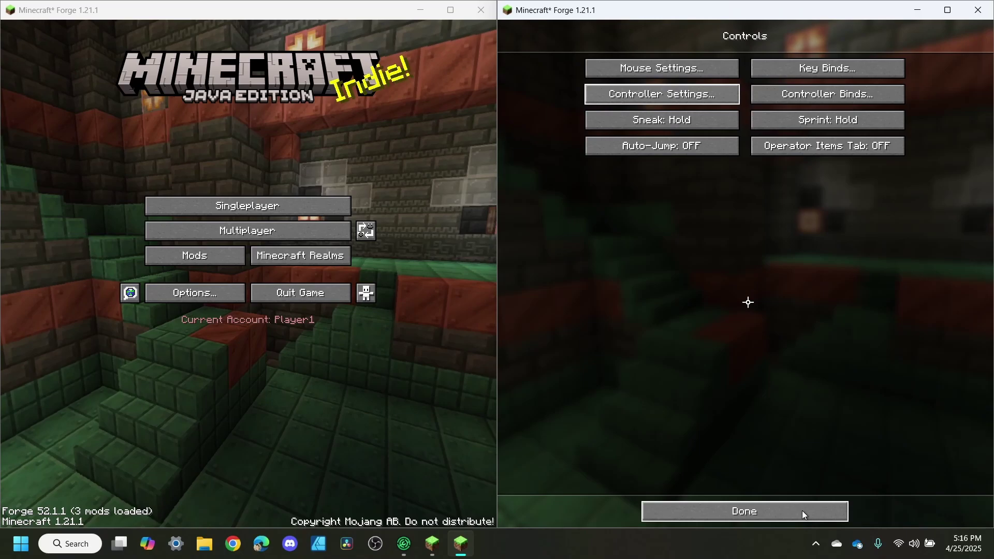
click(802, 510)
click(802, 510)
click(455, 136)
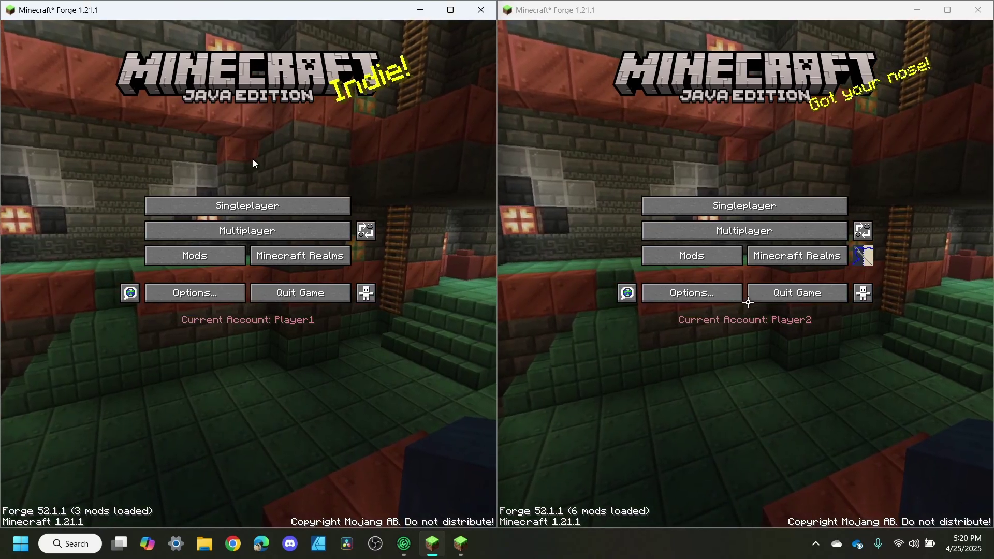
Step: Create a Creative singleplayer world named Splitscreen Tutorial in Player1's game
click(279, 206)
key(BackSpace)
key(BackSpace)
key(BackSpace)
key(BackSpace)
key(BackSpace)
key(BackSpace)
key(BackSpace)
key(BackSpace)
key(BackSpace)
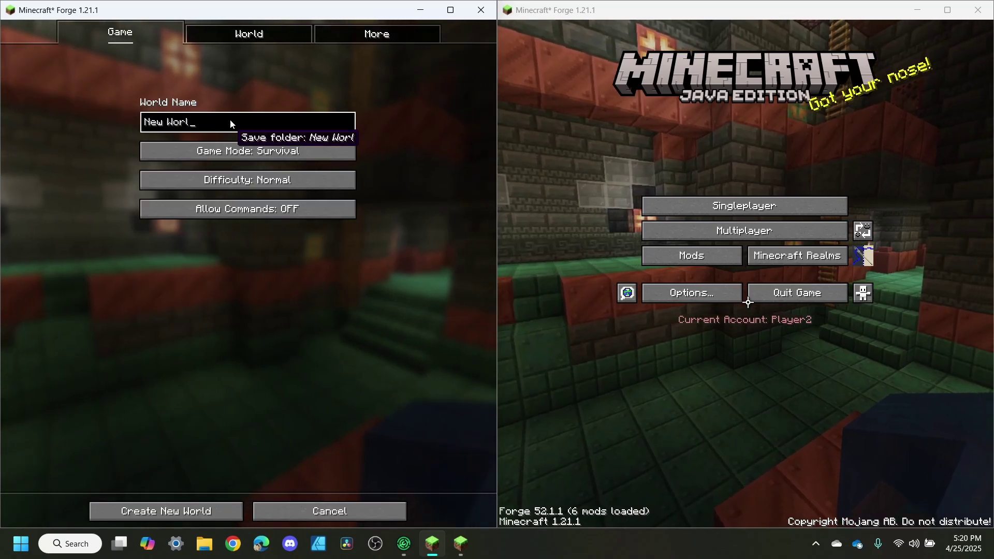
text(Splitscreen Tutorial)
click(312, 153)
click(312, 153)
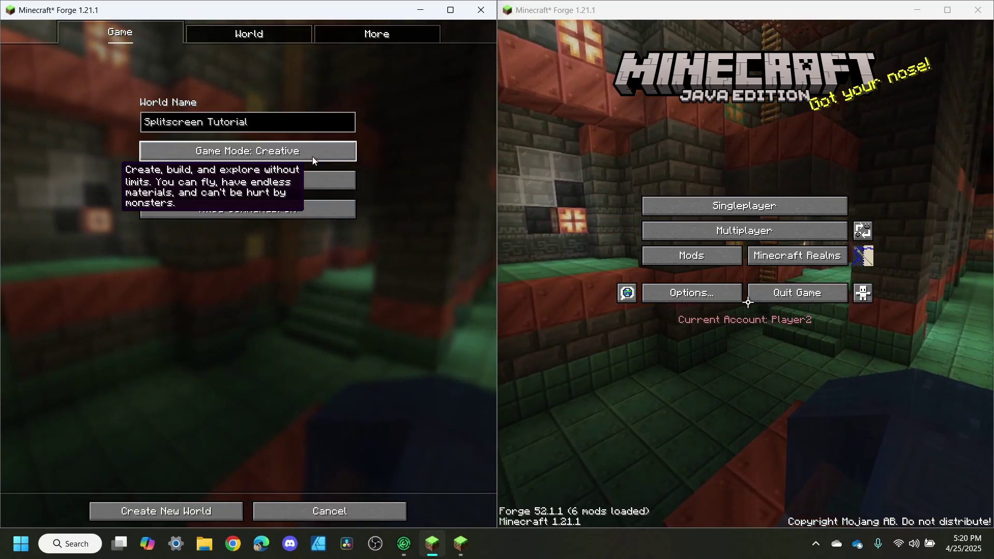
click(215, 505)
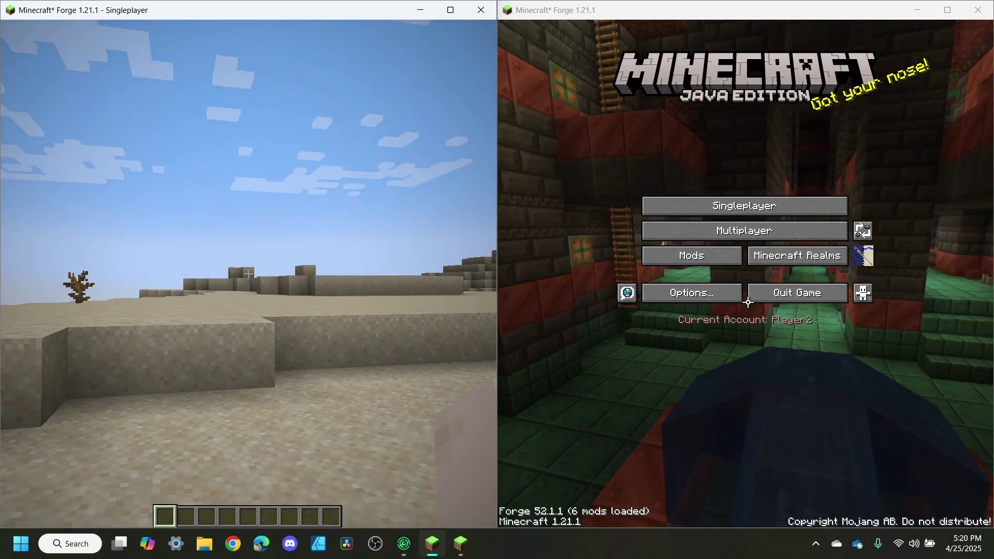
Step: Open Player1's world to LAN with game mode Creative and commands off for other players
key(Escape)
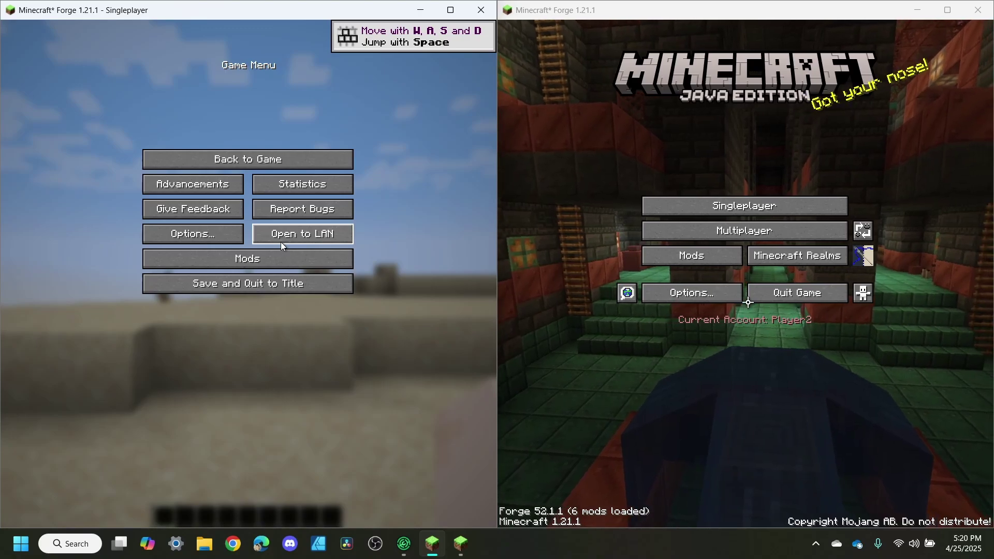
click(282, 245)
click(303, 138)
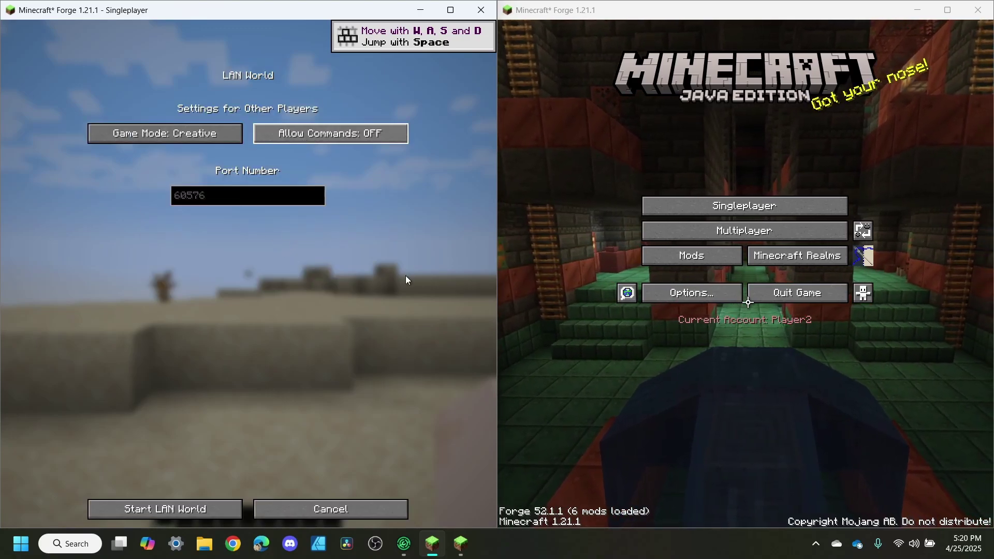
click(223, 508)
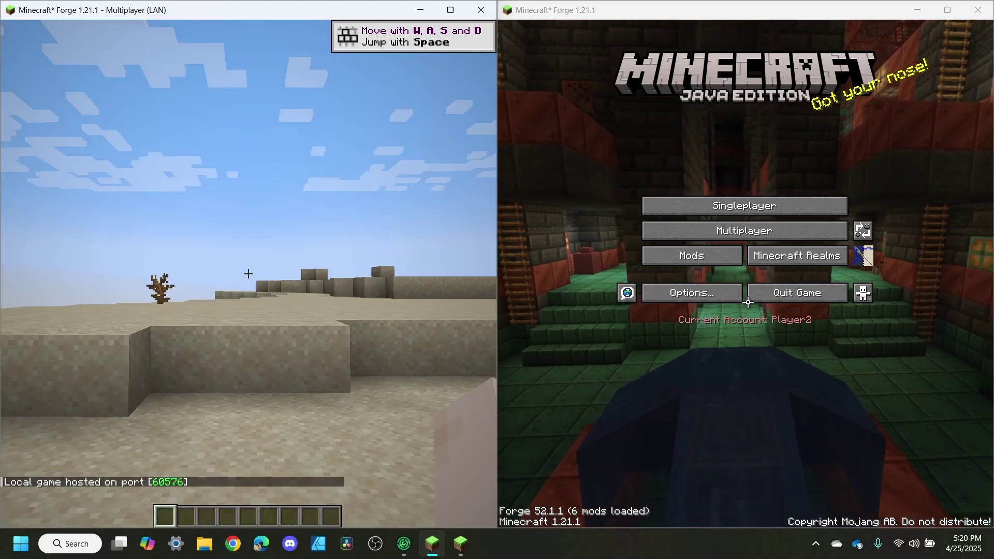
Step: Join the Splitscreen Tutorial LAN world from Player2's game and resume play in Player1's game
click(722, 223)
click(722, 226)
click(680, 328)
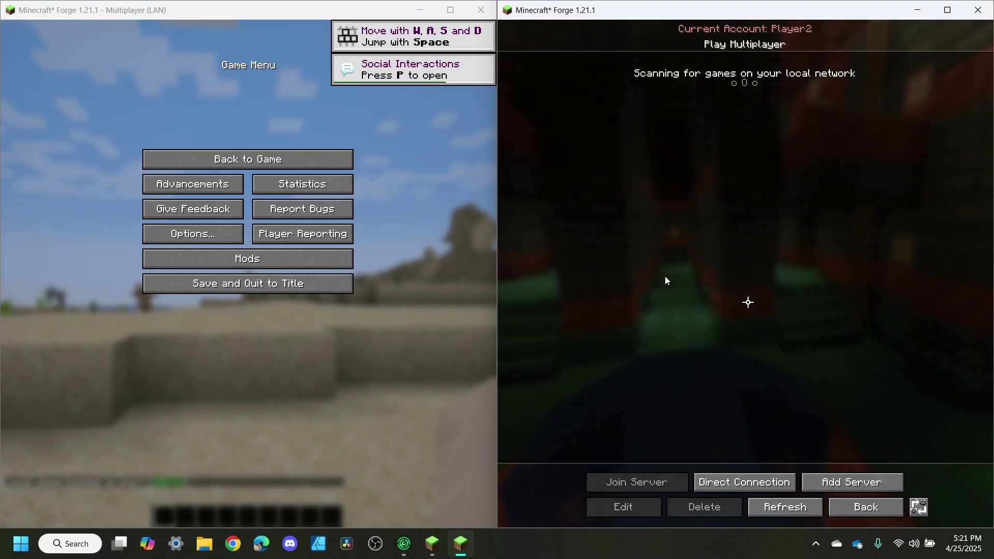
click(684, 115)
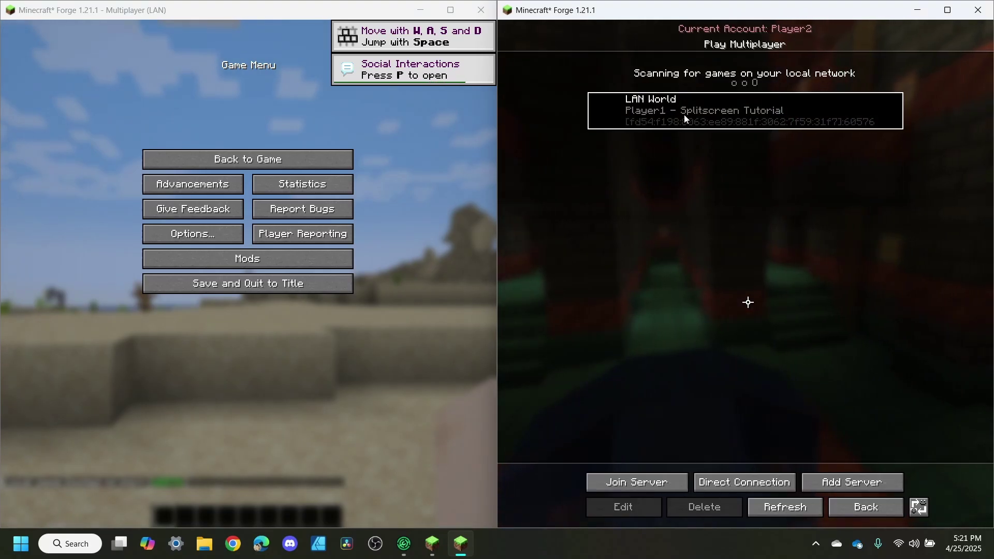
click(657, 477)
click(341, 159)
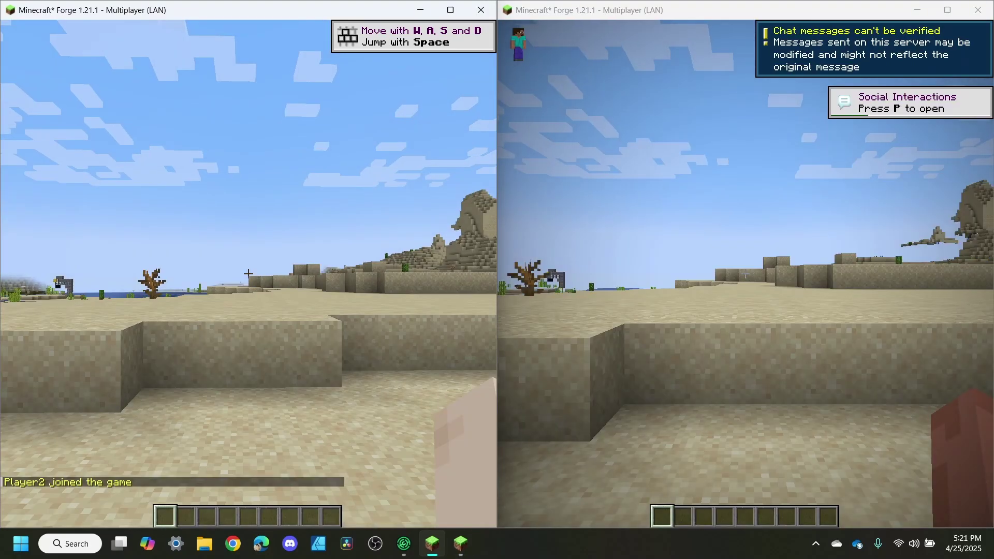